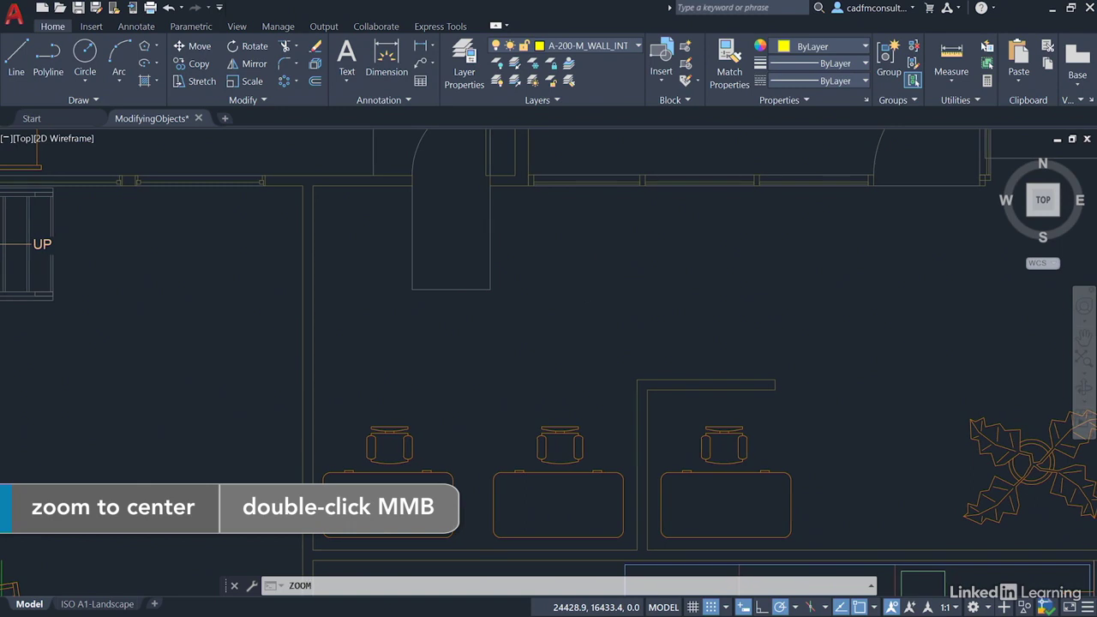
Step: Zoom to the full floor plan, then zoom and pan in on the entrance hall furniture
{"action": "middle_click", "coordinate": [583, 273]}
{"action": "middle_click", "coordinate": [583, 274]}
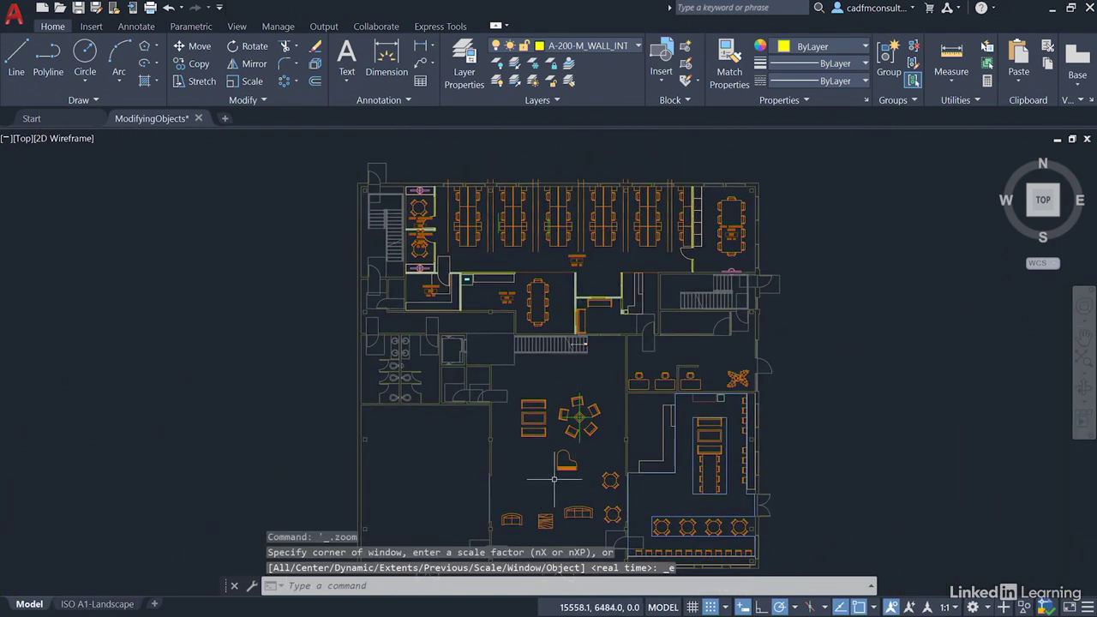
{"action": "scroll", "coordinate": [557, 485], "scroll_direction": "up", "scroll_amount": 3}
{"action": "middle_click_drag", "start_coordinate": [557, 487], "coordinate": [541, 248]}
{"action": "scroll", "coordinate": [535, 306], "scroll_direction": "up", "scroll_amount": 2}
{"action": "scroll", "coordinate": [543, 298], "scroll_direction": "up", "scroll_amount": 2}
{"action": "scroll", "coordinate": [540, 255], "scroll_direction": "down", "scroll_amount": 2}
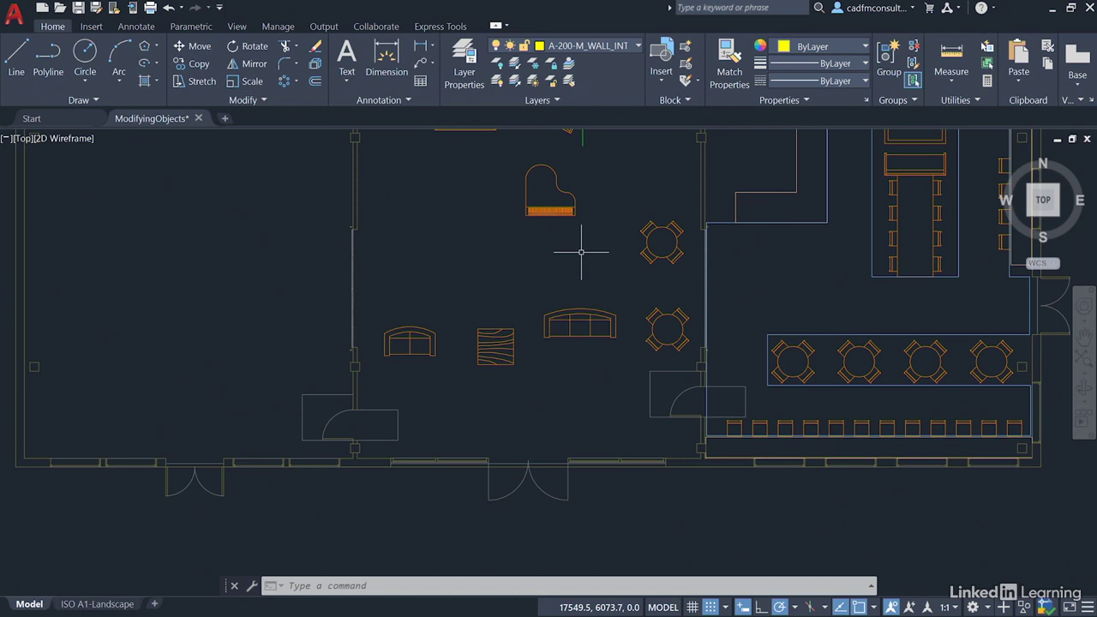
Step: Move the grand piano down to the lower right of the hall near the south wall
{"action": "left_click", "coordinate": [553, 193]}
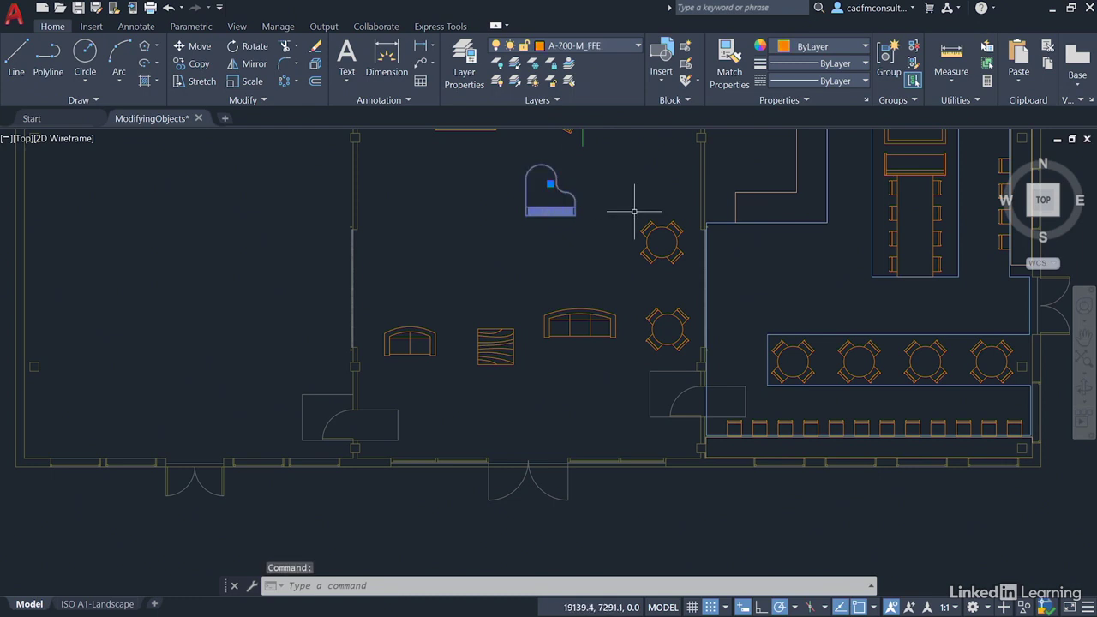
{"action": "left_click", "coordinate": [549, 184]}
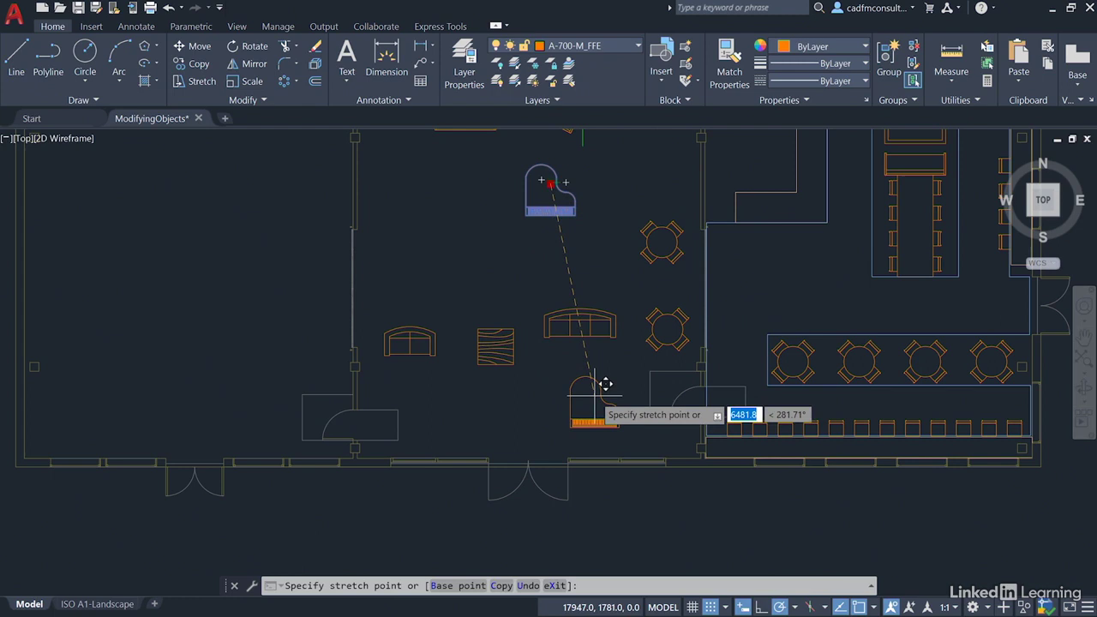
{"action": "left_click", "coordinate": [605, 384]}
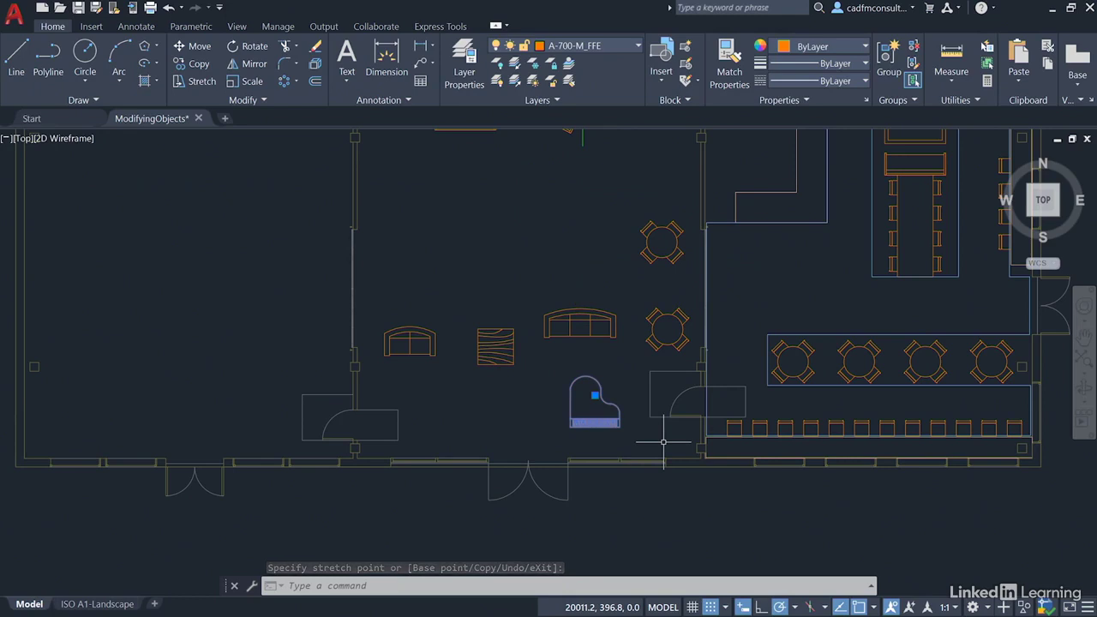
Step: Rotate the piano 45° using 45° polar tracking, then nudge it into its final spot
{"action": "left_click", "coordinate": [594, 395]}
{"action": "right_click", "coordinate": [595, 396]}
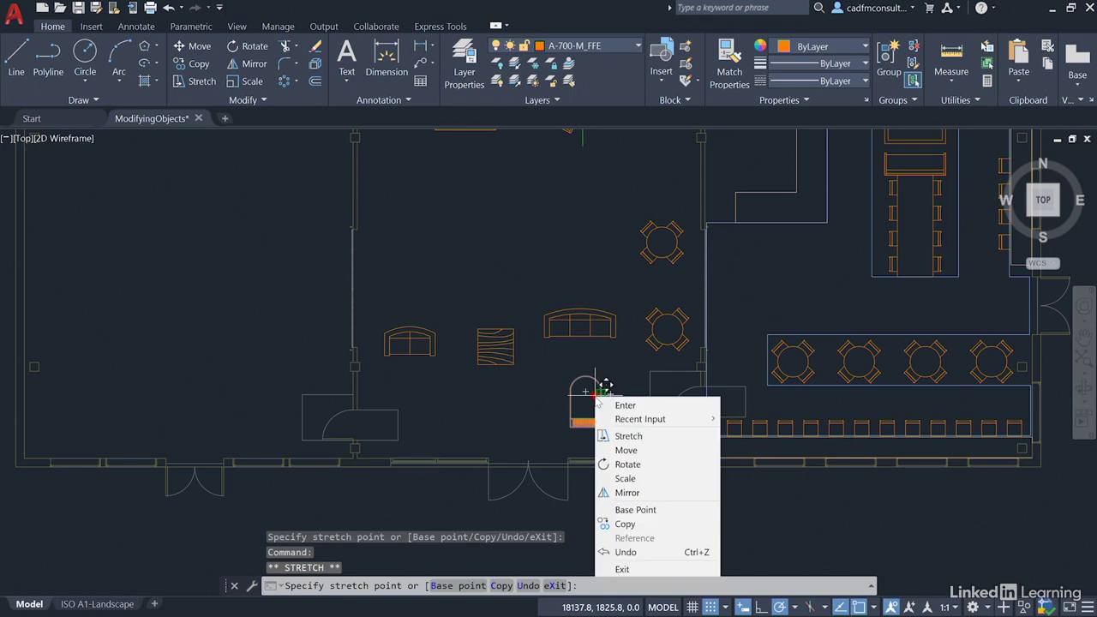
{"action": "left_click", "coordinate": [641, 464]}
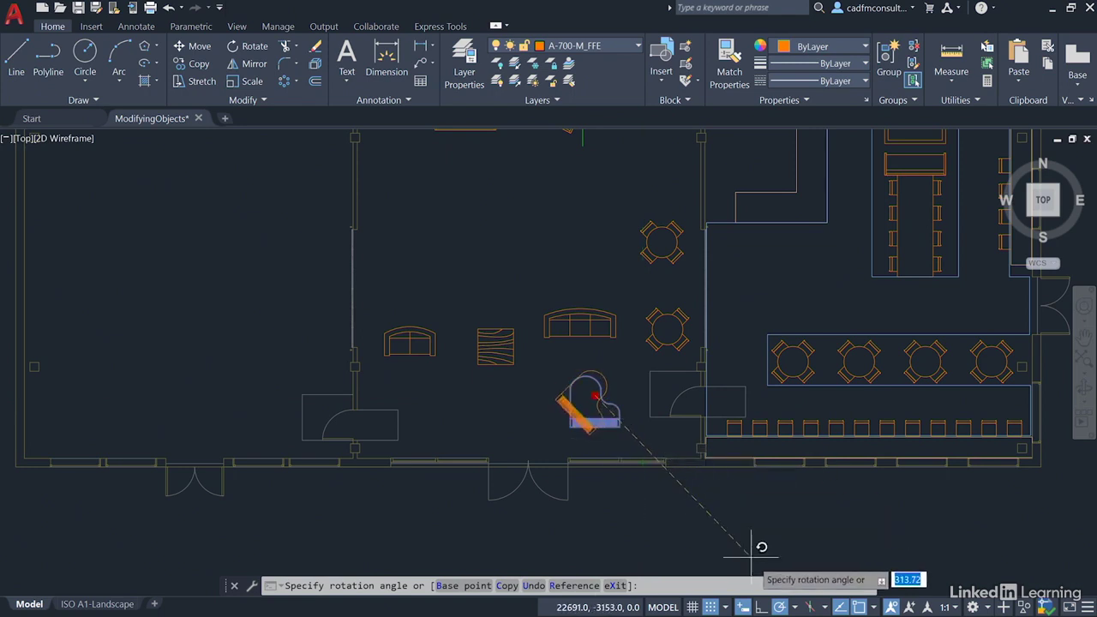
{"action": "left_click", "coordinate": [795, 607]}
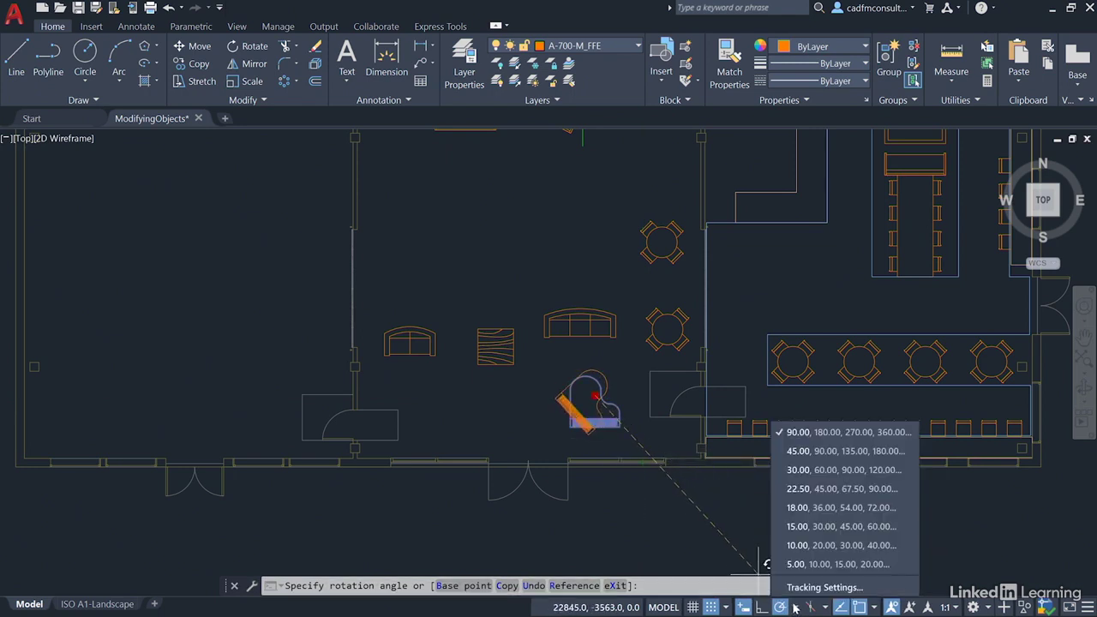
{"action": "left_click", "coordinate": [811, 452]}
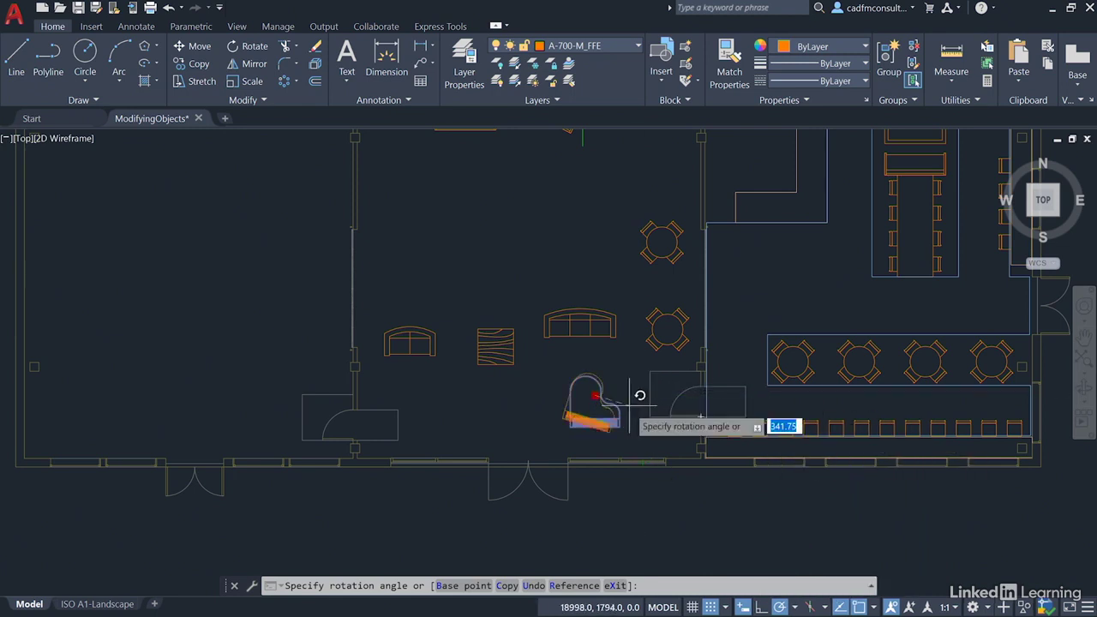
{"action": "left_click", "coordinate": [709, 511]}
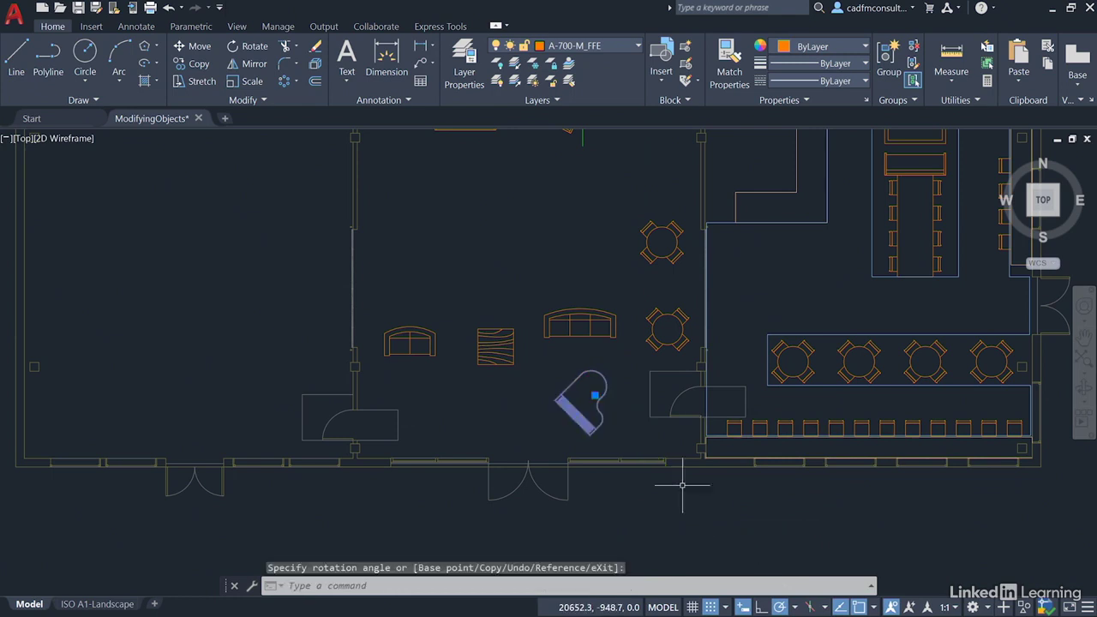
{"action": "left_click", "coordinate": [595, 395]}
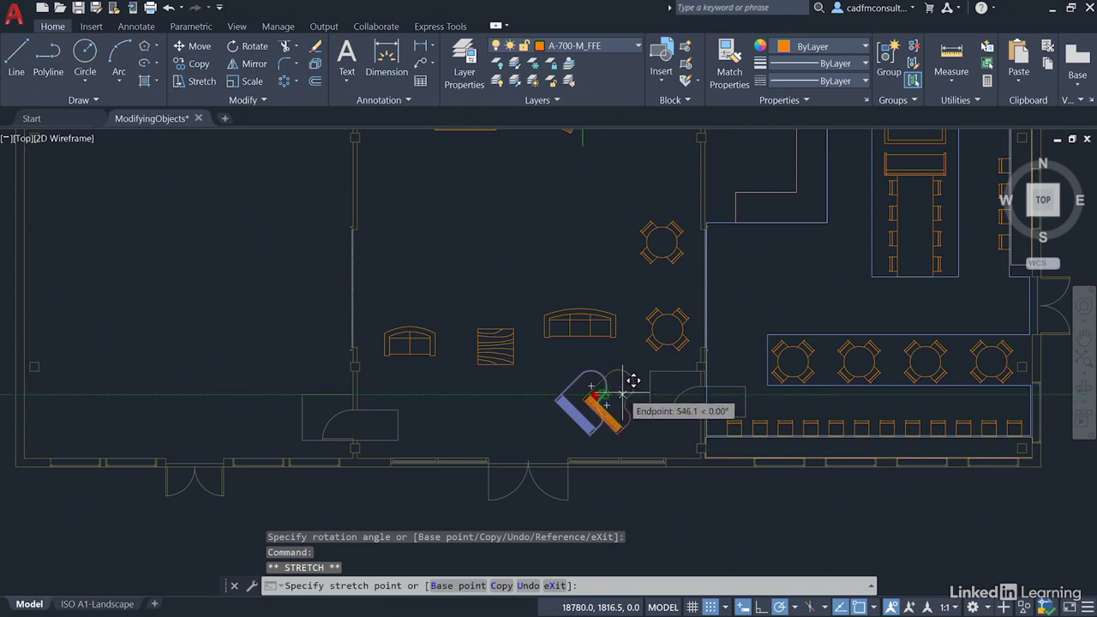
{"action": "left_click", "coordinate": [623, 394]}
{"action": "key", "text": "Escape"}
{"action": "key", "text": "Escape"}
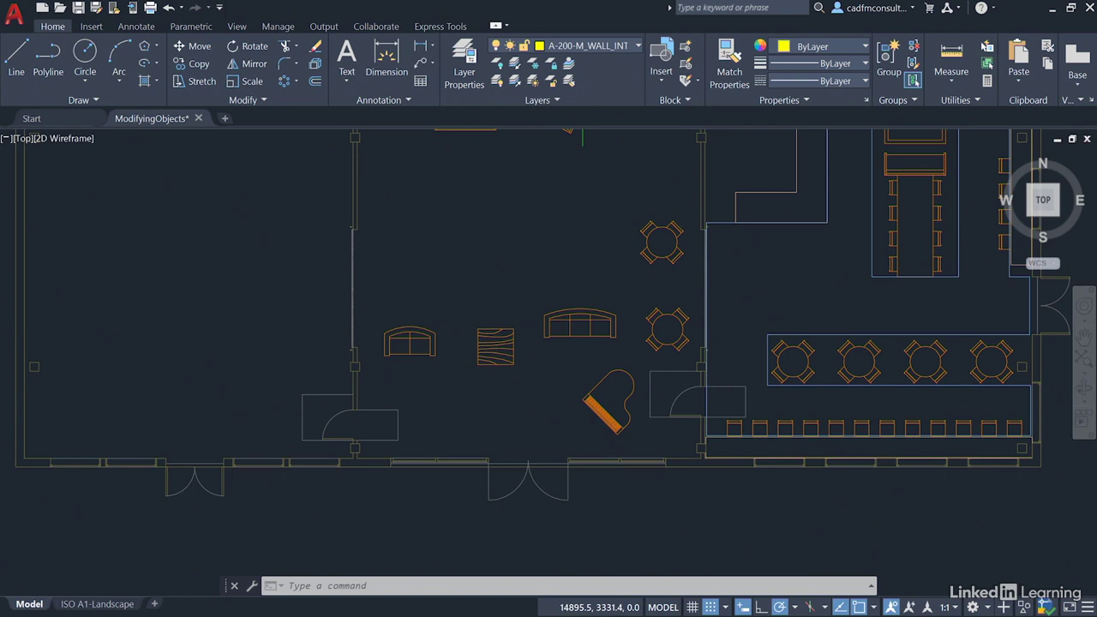
Step: Grip-move the square coffee table by its corner to the hall's lower left
{"action": "left_click", "coordinate": [491, 339]}
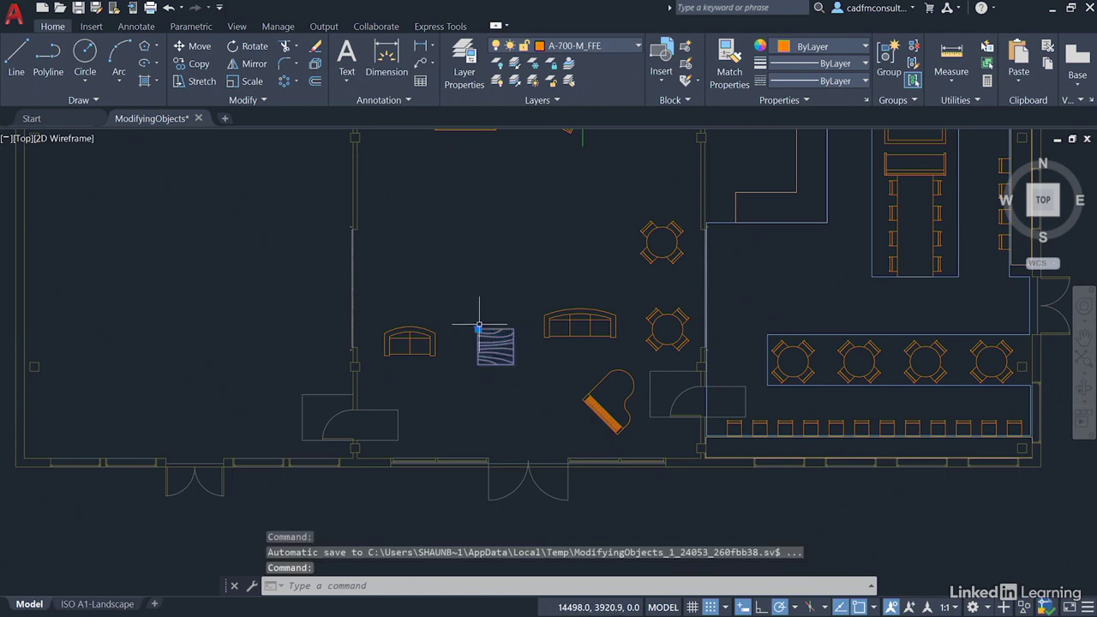
{"action": "left_click", "coordinate": [478, 329]}
{"action": "right_click", "coordinate": [477, 329]}
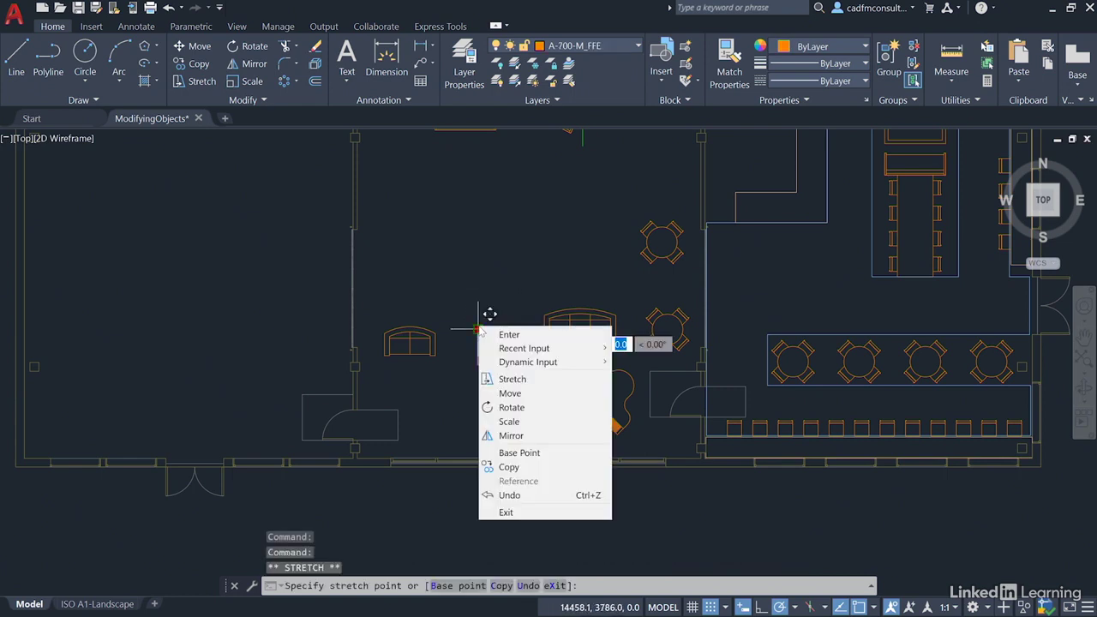
{"action": "left_click", "coordinate": [525, 394]}
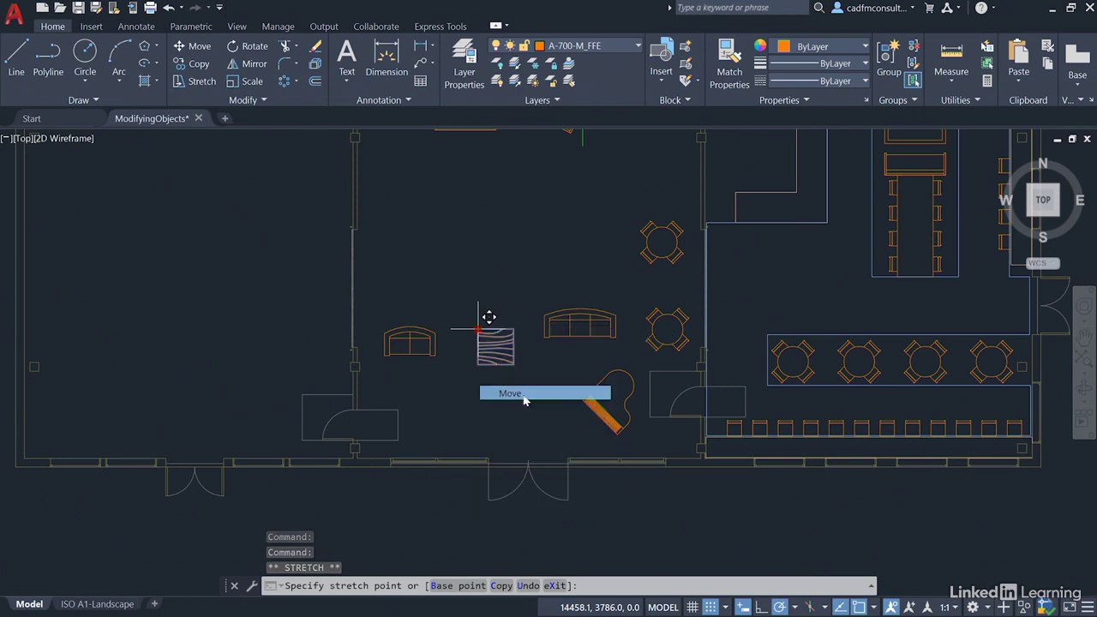
{"action": "left_click", "coordinate": [428, 410]}
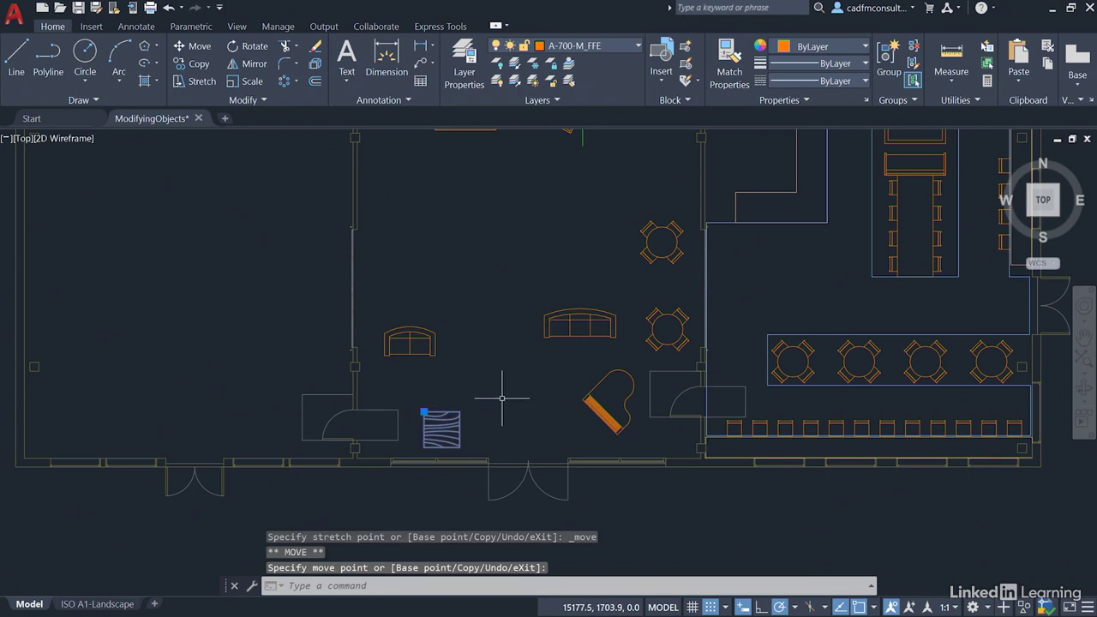
{"action": "key", "text": "Escape"}
{"action": "key", "text": "Escape"}
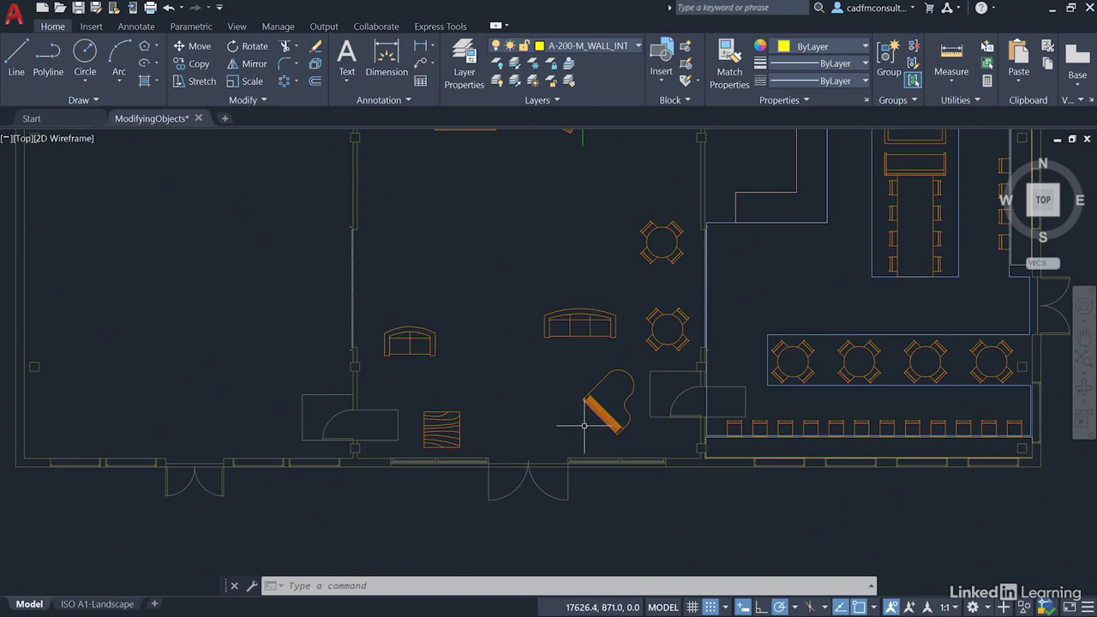
Step: Grip-move the small curved sofa up and to the right
{"action": "left_click", "coordinate": [408, 329]}
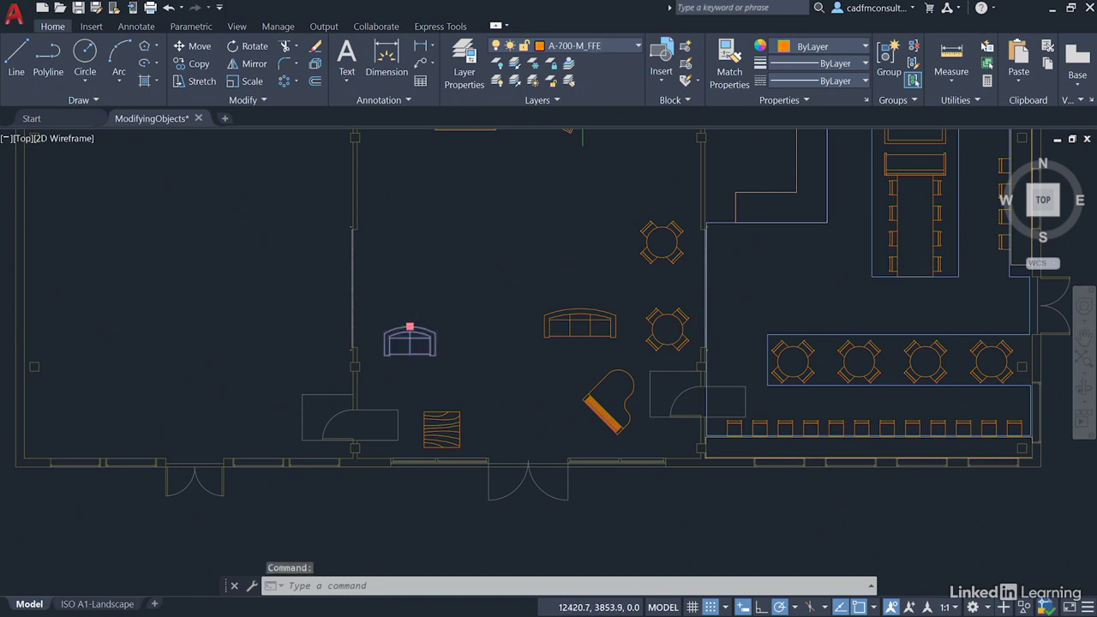
{"action": "left_click", "coordinate": [410, 326]}
{"action": "right_click", "coordinate": [410, 326]}
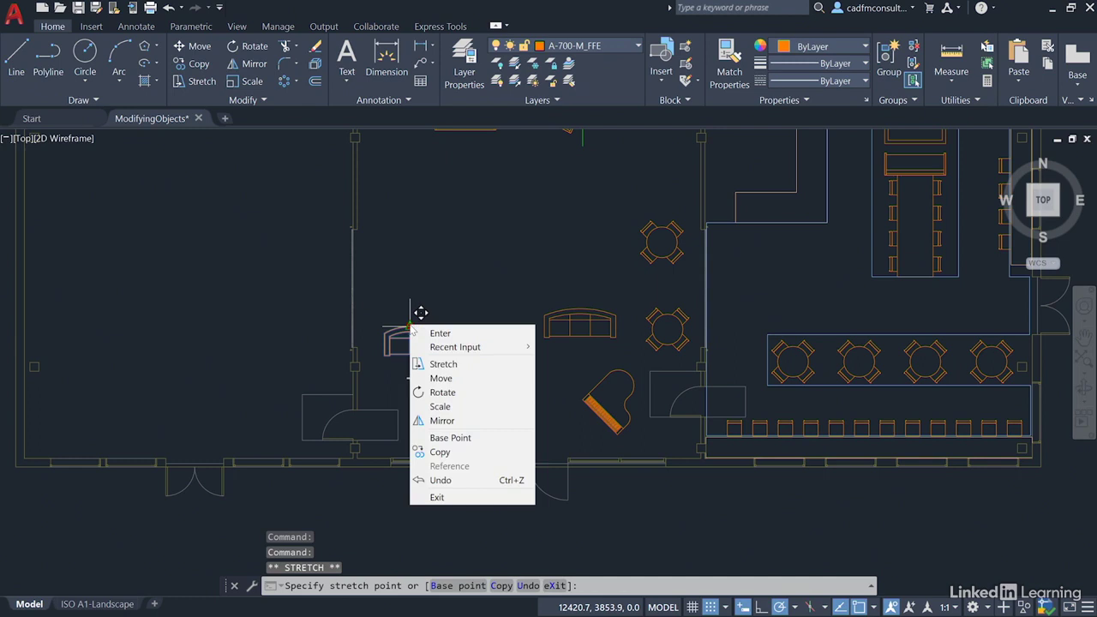
{"action": "left_click", "coordinate": [441, 378]}
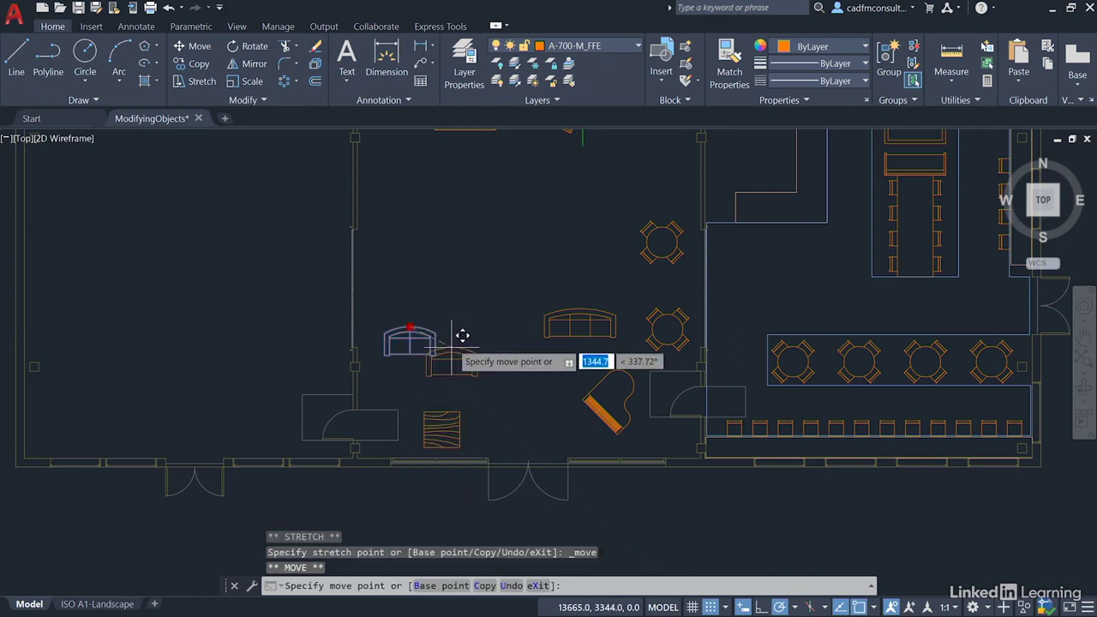
{"action": "left_click", "coordinate": [444, 292]}
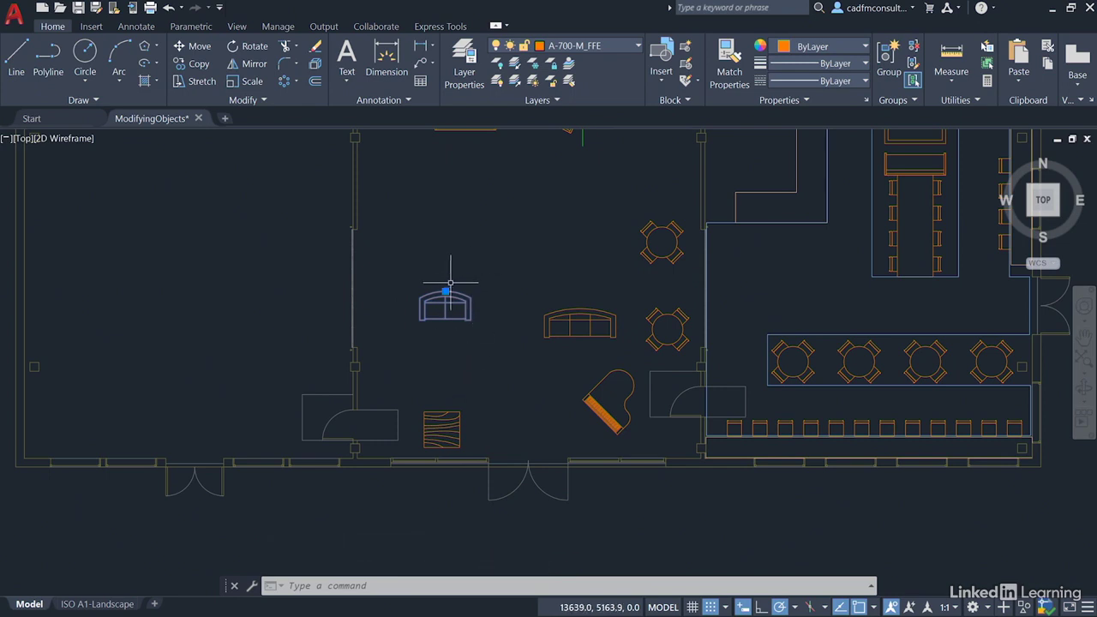
Step: Rotate the small sofa 45 degrees about its base grip
{"action": "left_click", "coordinate": [445, 293]}
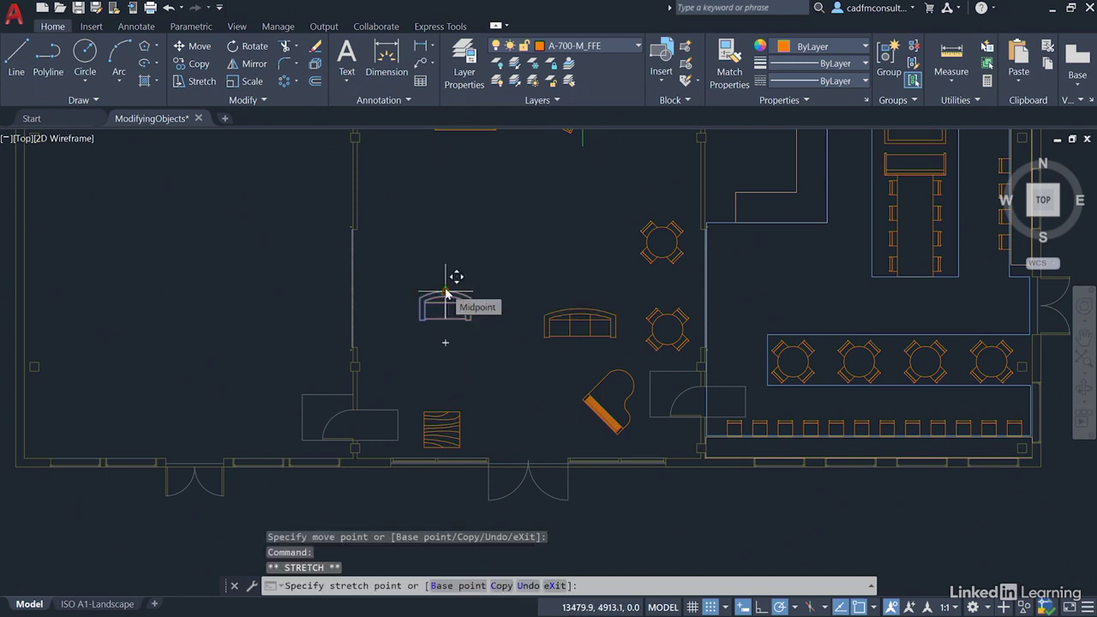
{"action": "right_click", "coordinate": [445, 290]}
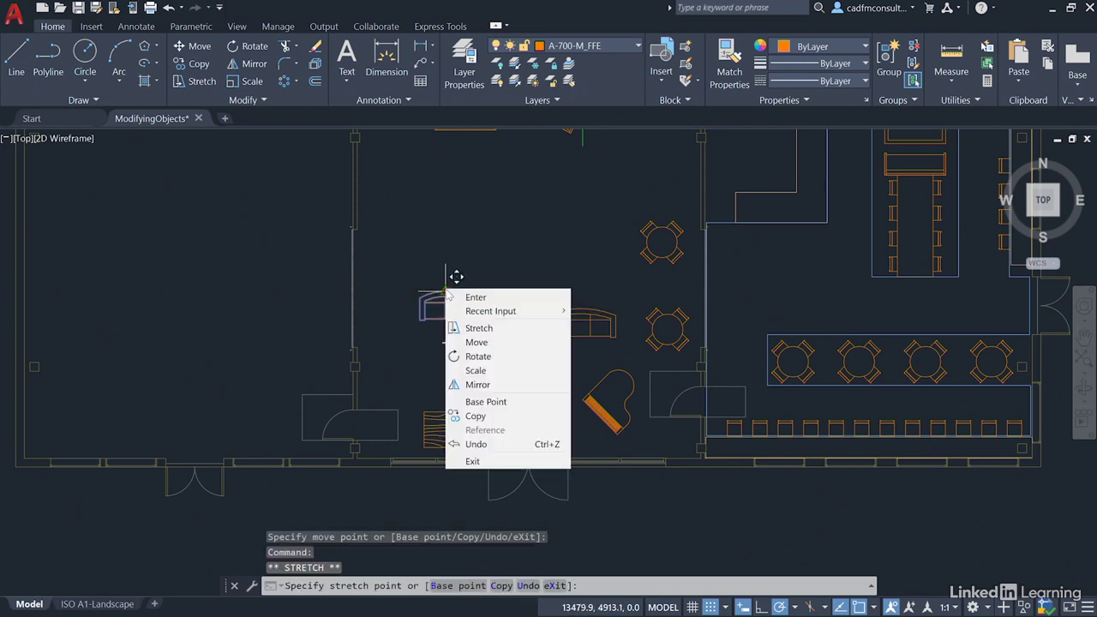
{"action": "left_click", "coordinate": [493, 357]}
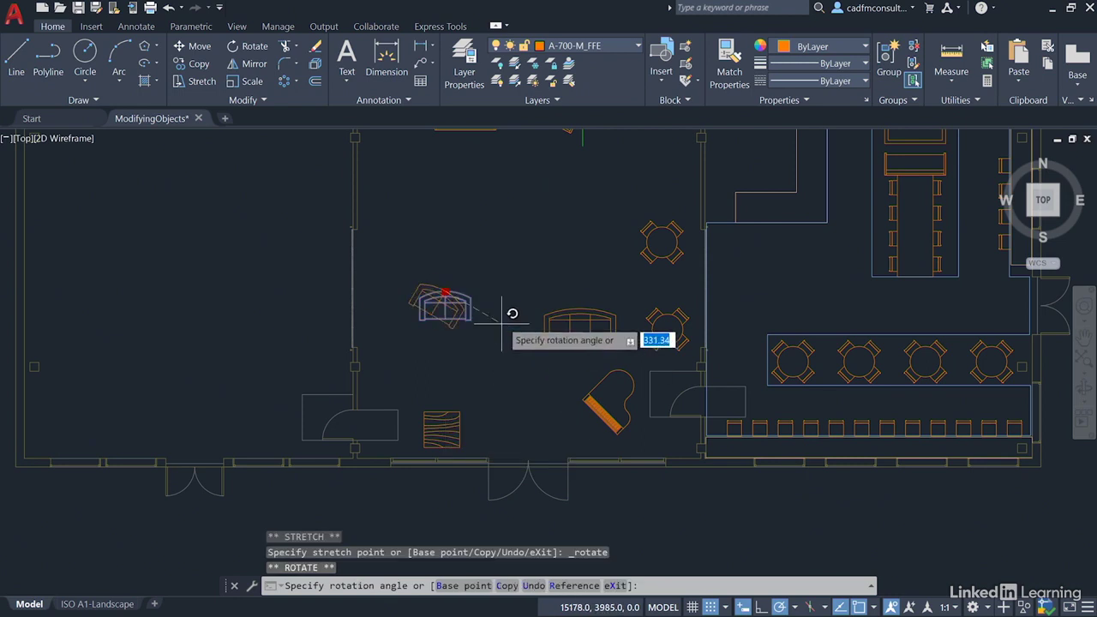
{"action": "left_click", "coordinate": [493, 237]}
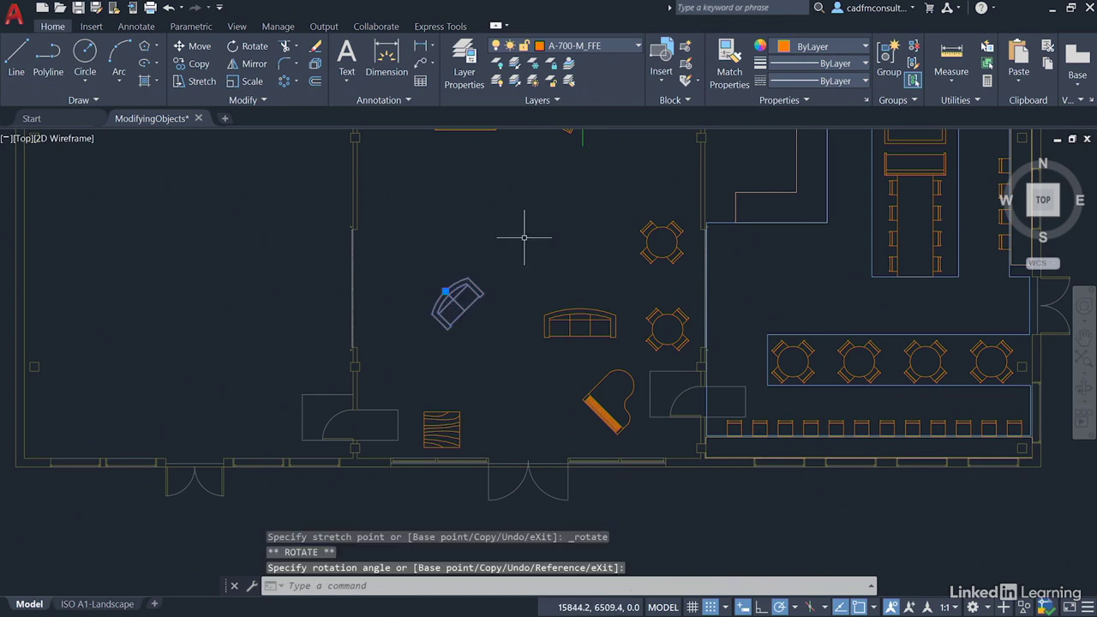
{"action": "key", "text": "Escape"}
{"action": "key", "text": "Escape"}
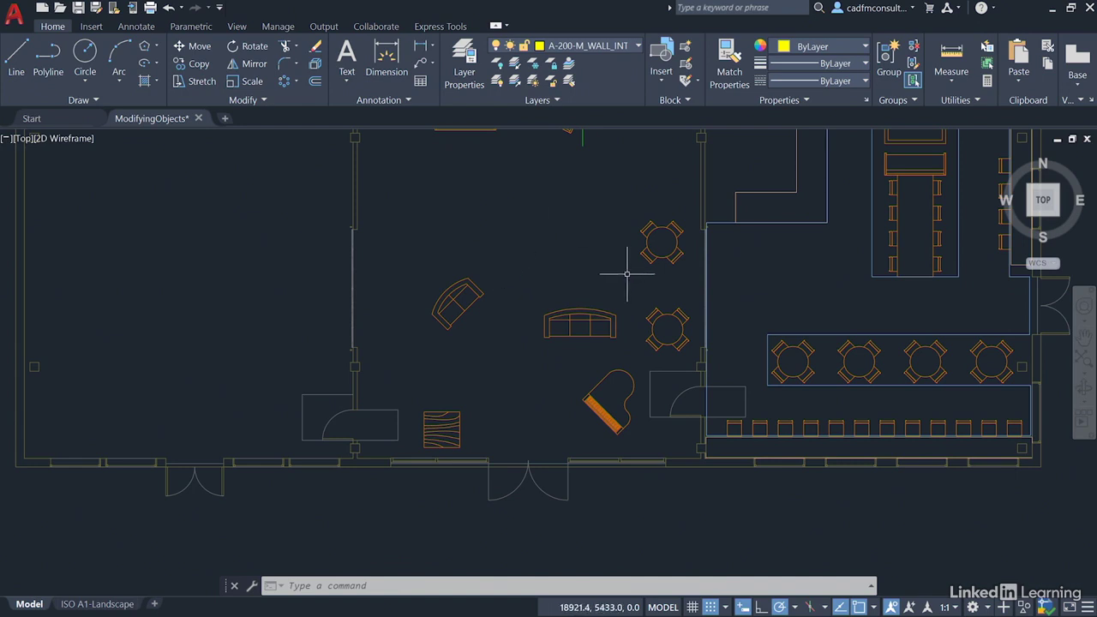
Step: Grip-move the long sofa slightly higher in the hall
{"action": "left_click", "coordinate": [604, 311]}
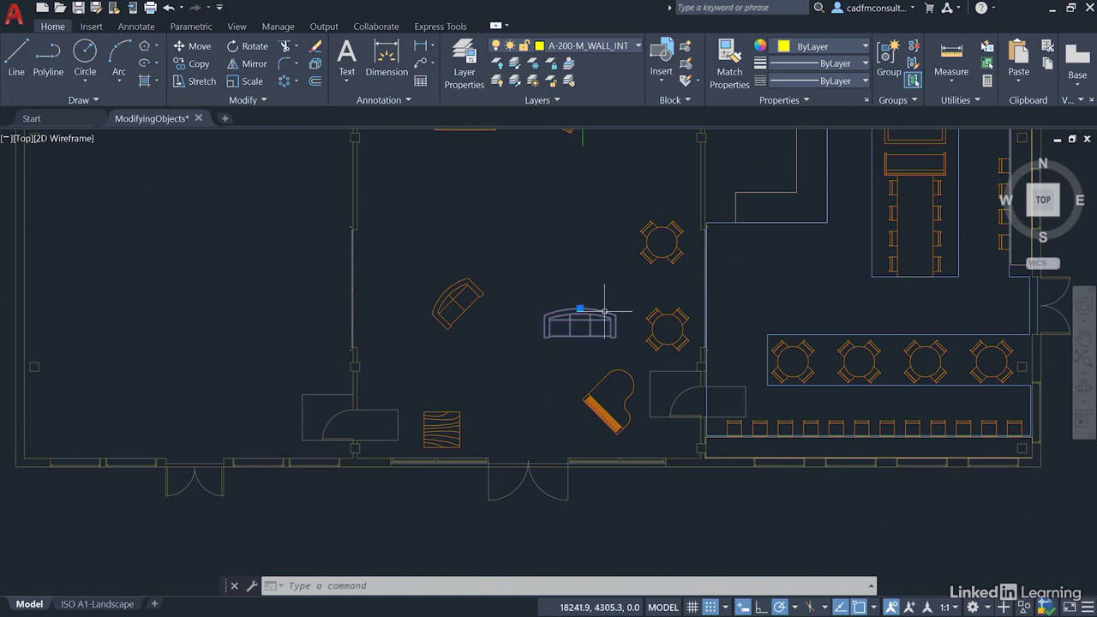
{"action": "left_click", "coordinate": [581, 308]}
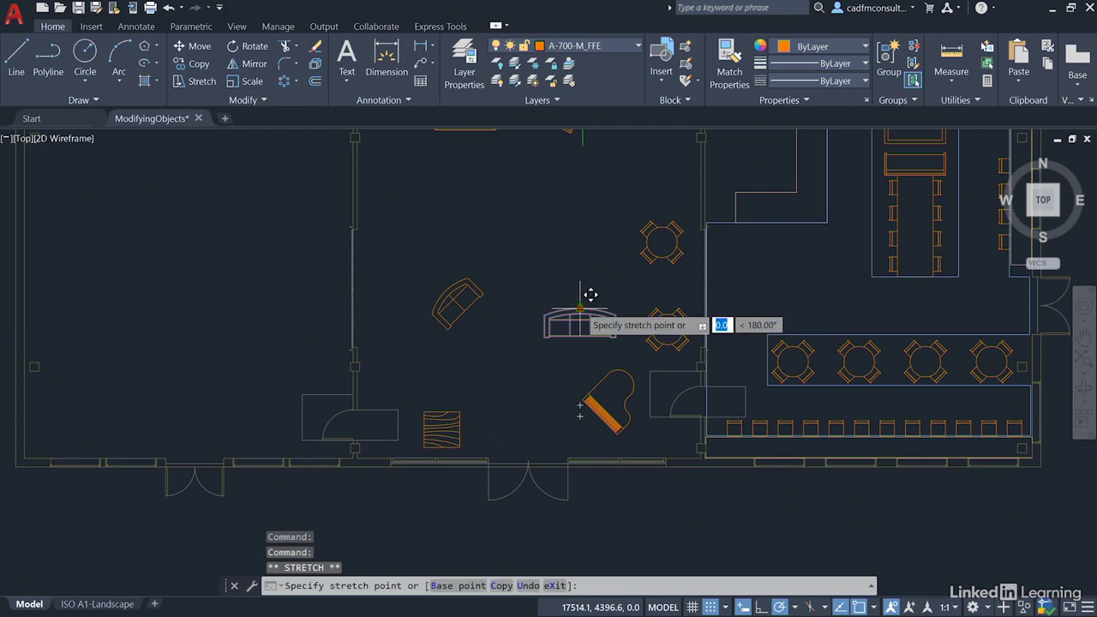
{"action": "right_click", "coordinate": [581, 307]}
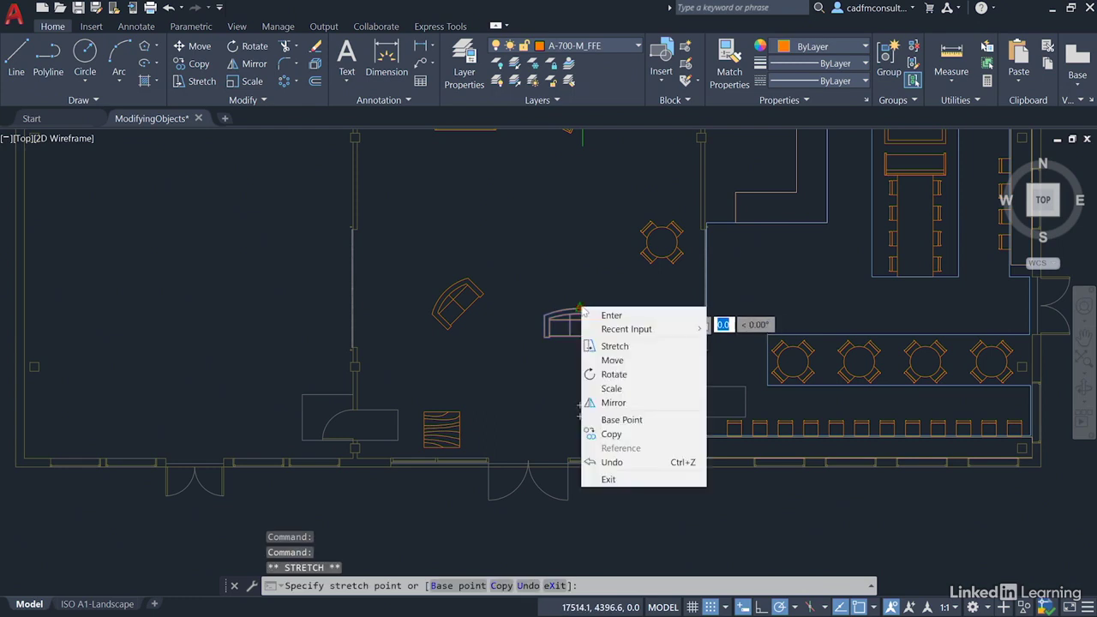
{"action": "left_click", "coordinate": [612, 361]}
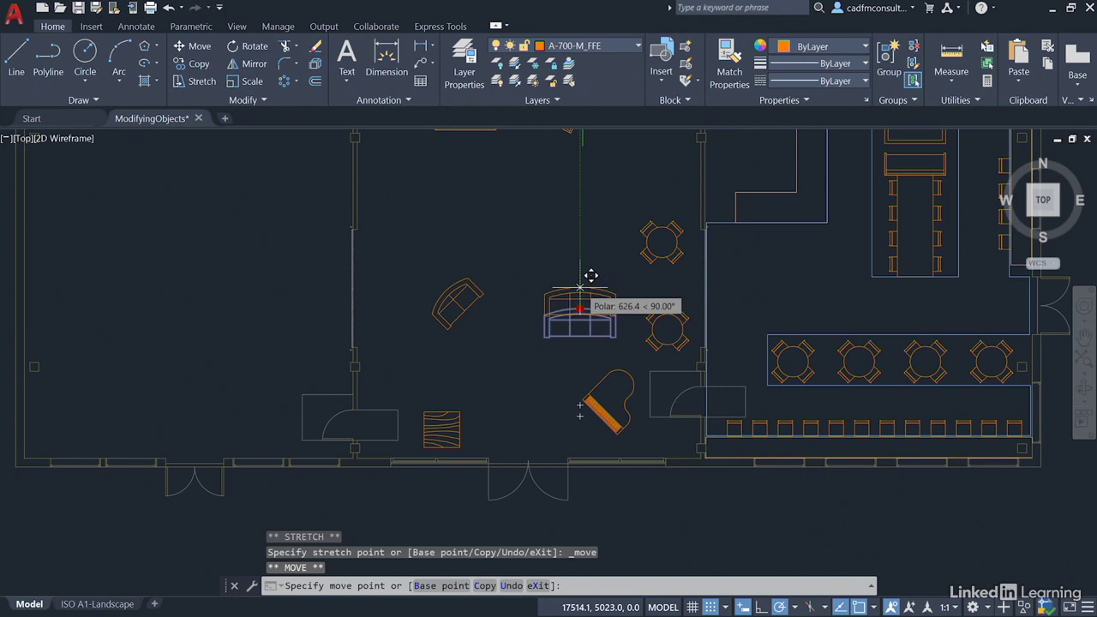
{"action": "left_click", "coordinate": [581, 288]}
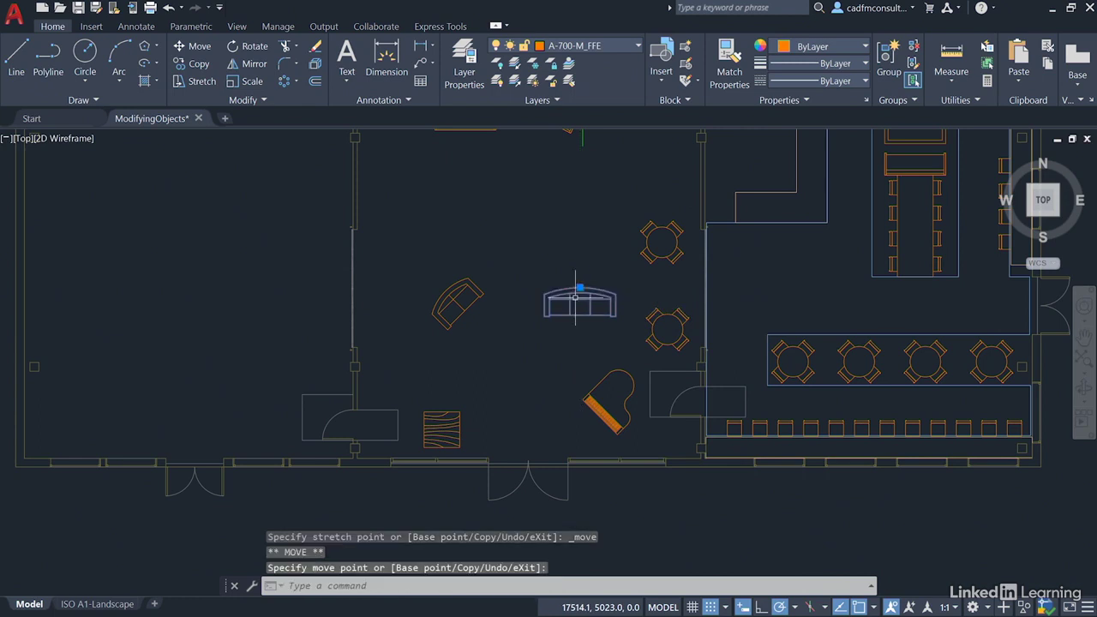
Step: Rotate the long sofa to 315 degrees so it faces diagonally
{"action": "left_click", "coordinate": [581, 288]}
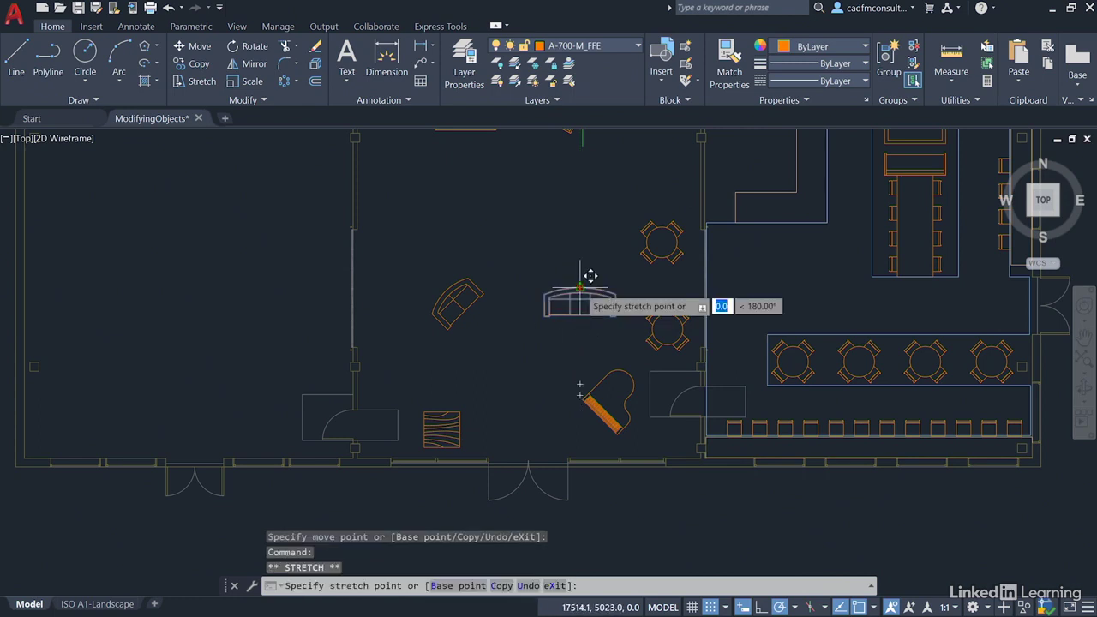
{"action": "right_click", "coordinate": [590, 275]}
{"action": "left_click", "coordinate": [604, 368]}
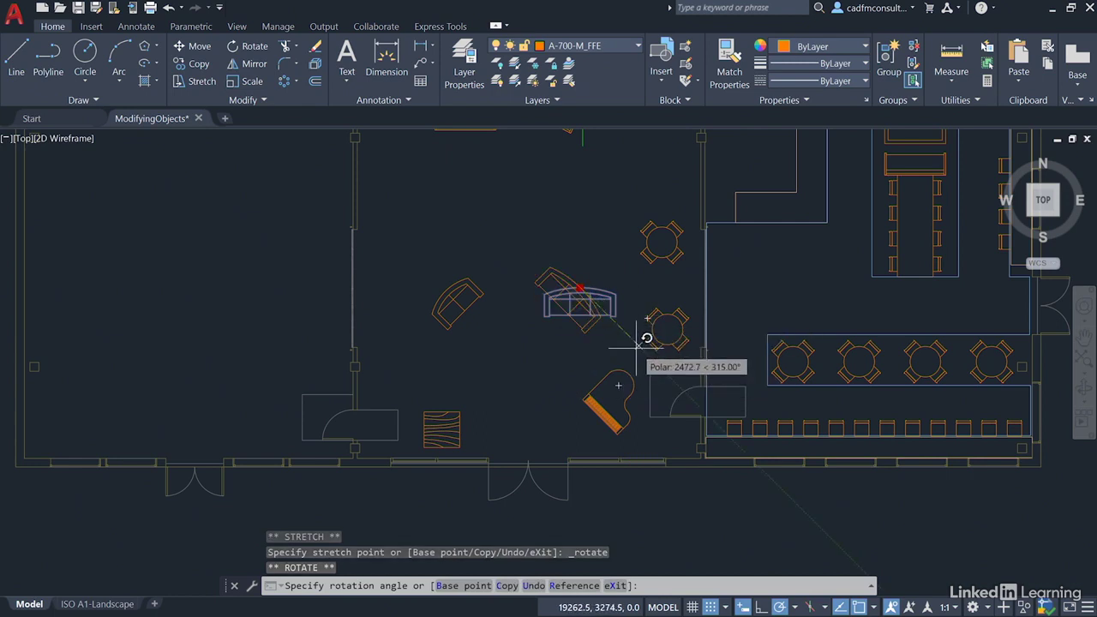
{"action": "left_click", "coordinate": [636, 346]}
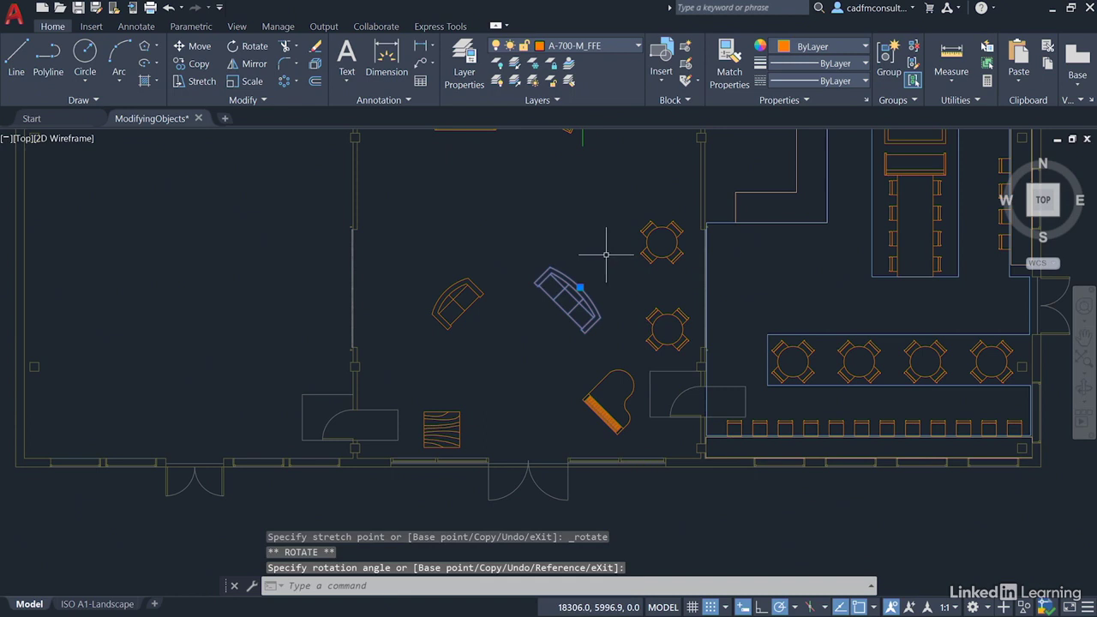
{"action": "key", "text": "Escape"}
{"action": "key", "text": "Escape"}
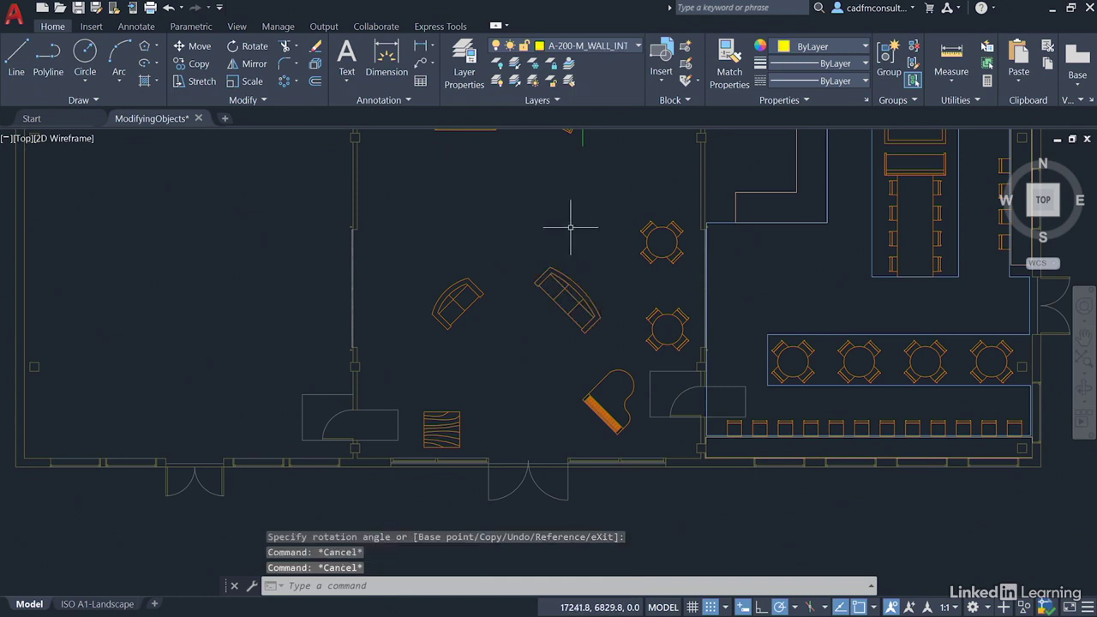